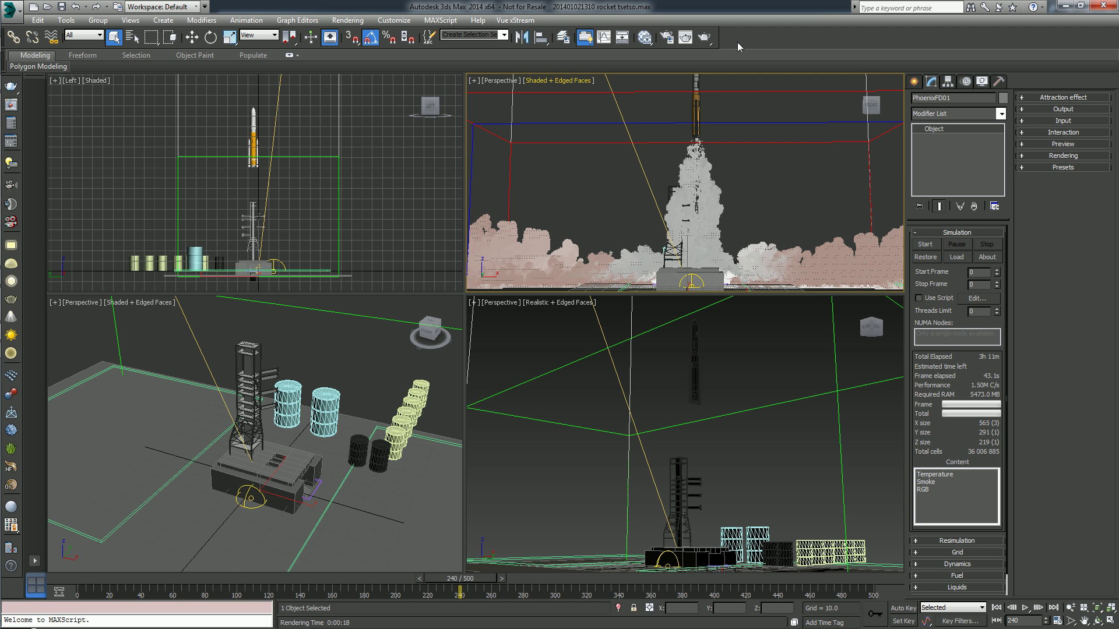
- Switch the V-Ray image sampler from Adaptive to Fixed and turn off the image filter
click(667, 37)
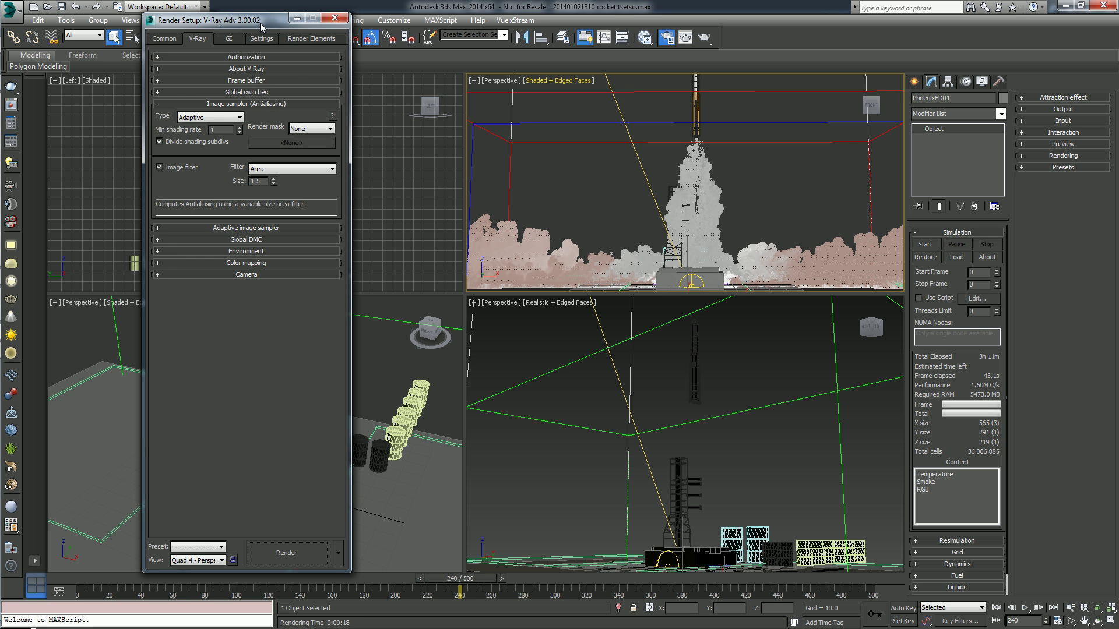
click(213, 118)
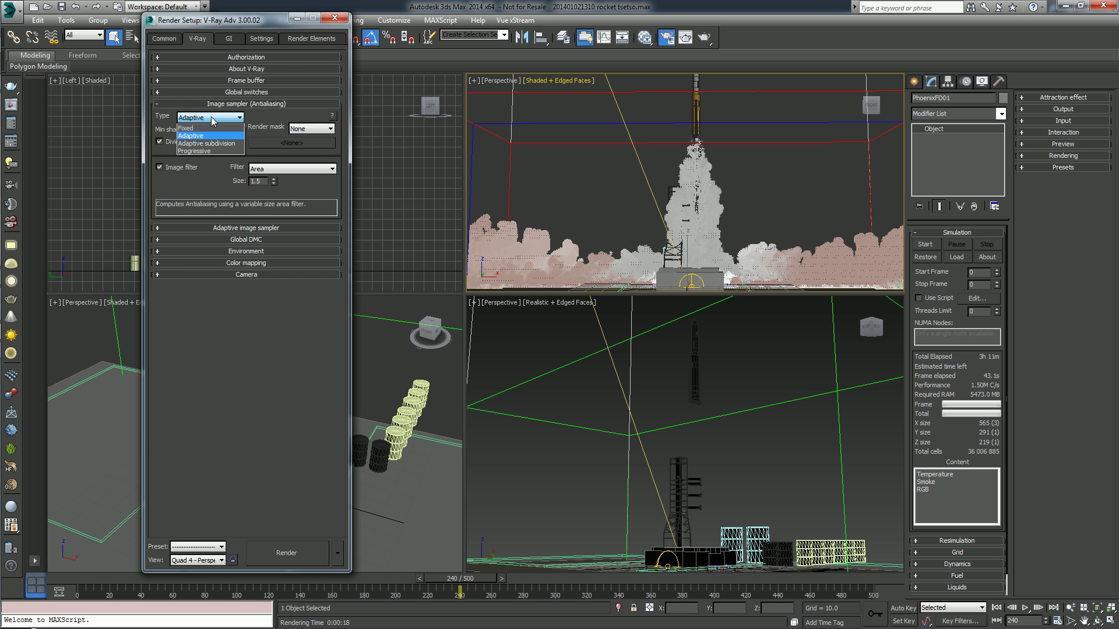
click(203, 129)
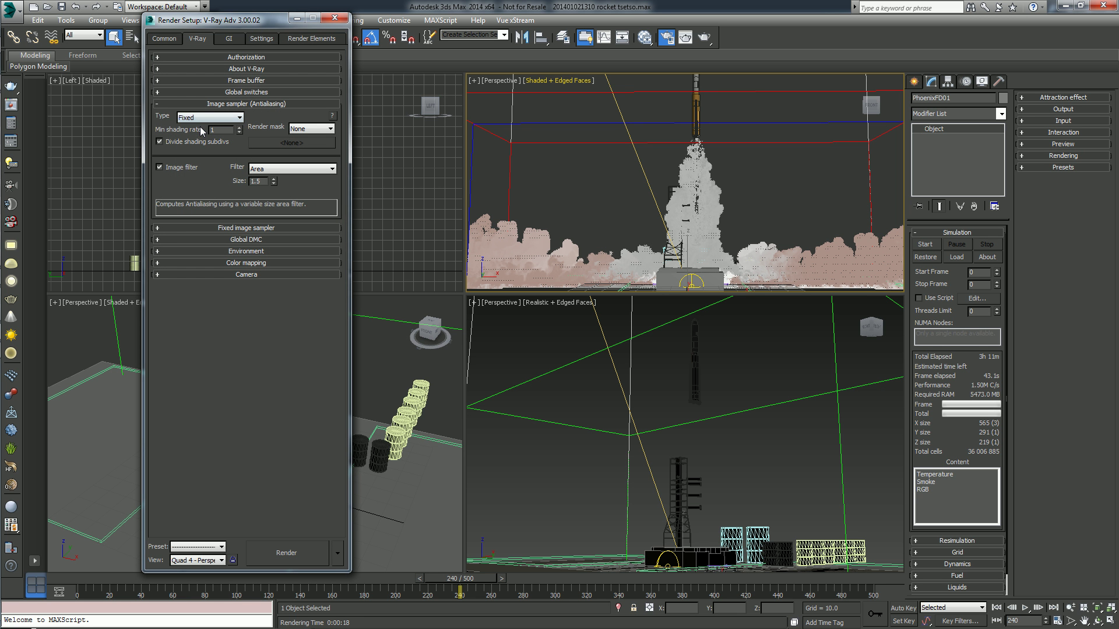
click(161, 168)
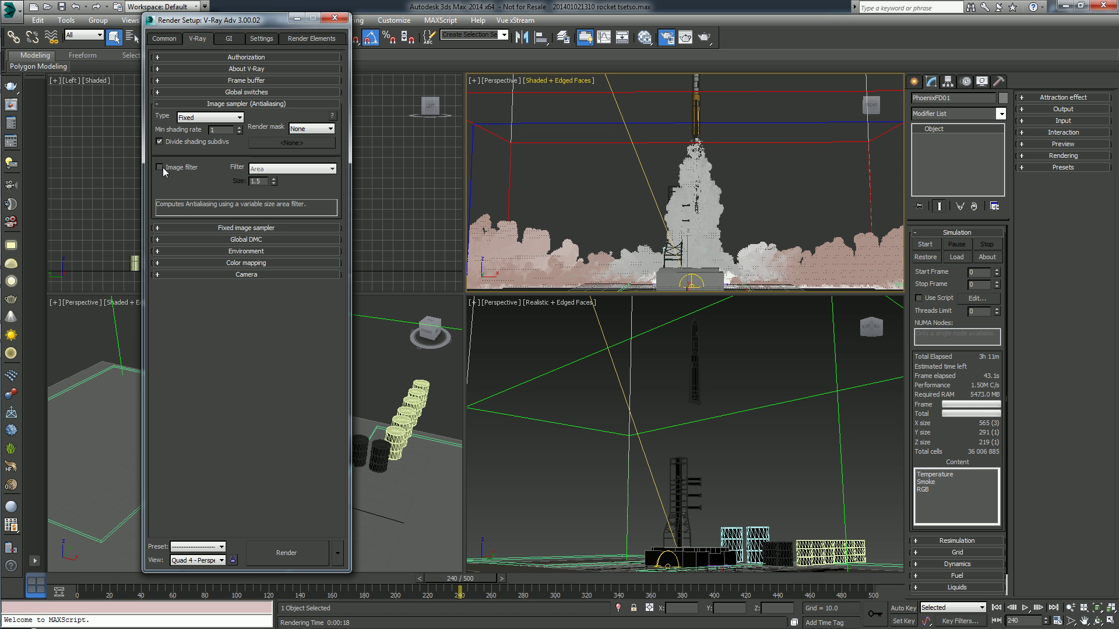
click(337, 19)
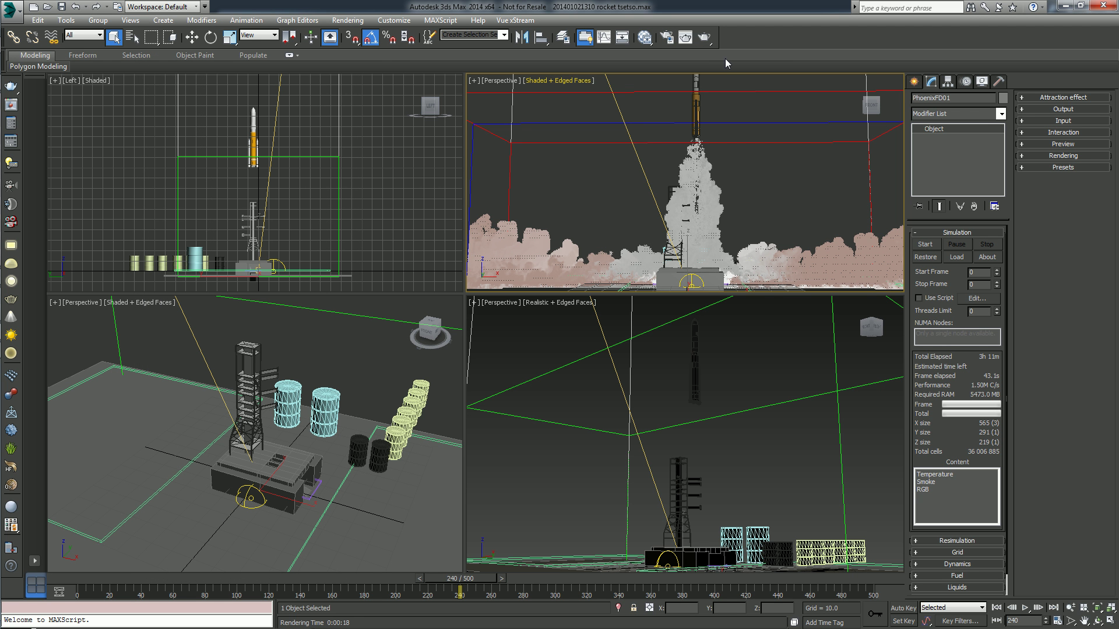
- Start a 640x480 test render of frame 240 and cancel it partway through
click(705, 38)
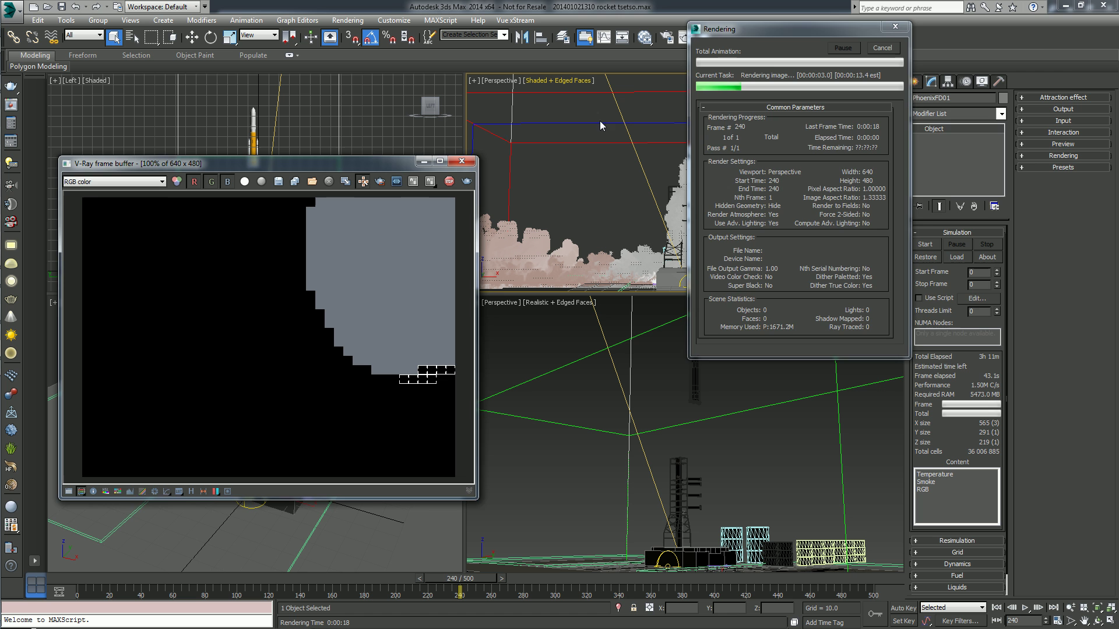
drag(748, 31, 866, 38)
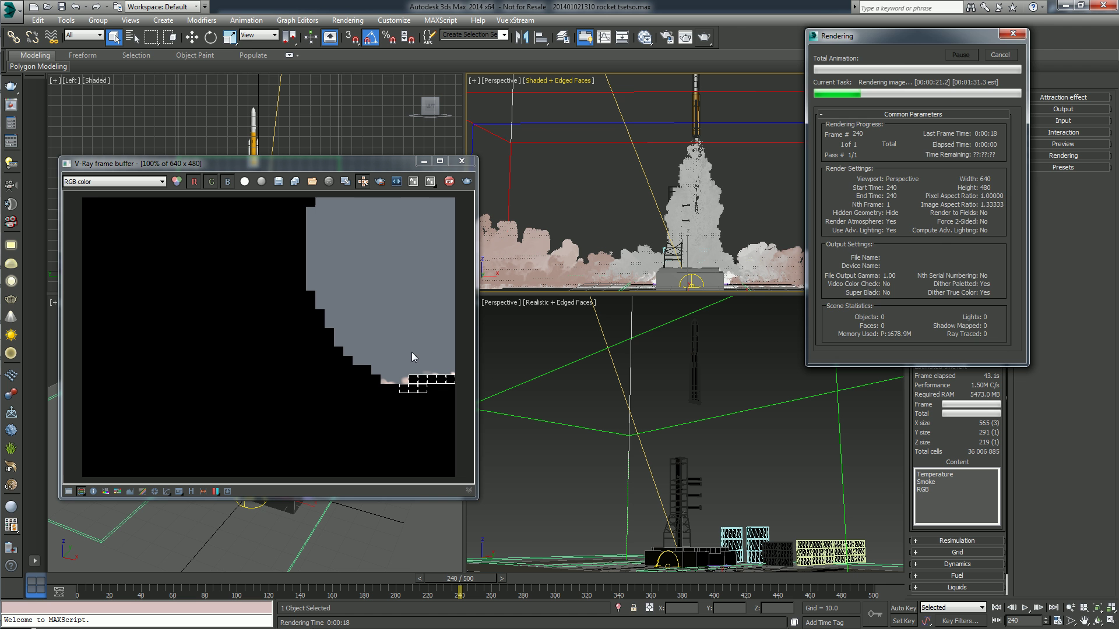
click(998, 56)
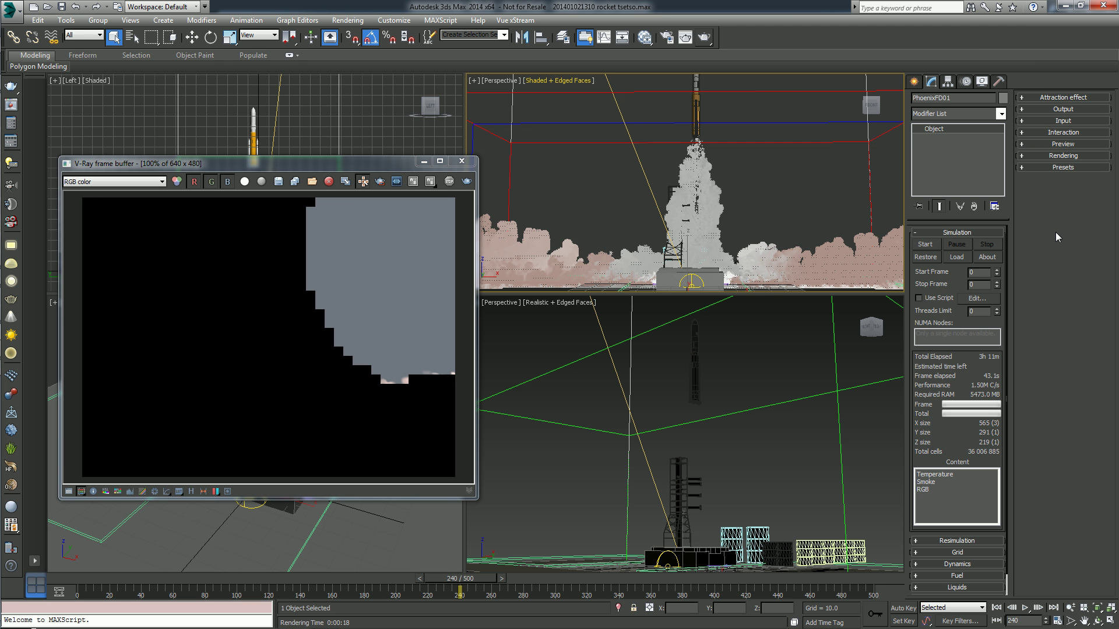
- Expand the Phoenix FD Rendering rollout, leaving the render mode on Atmosphere with Step 50%
click(1068, 157)
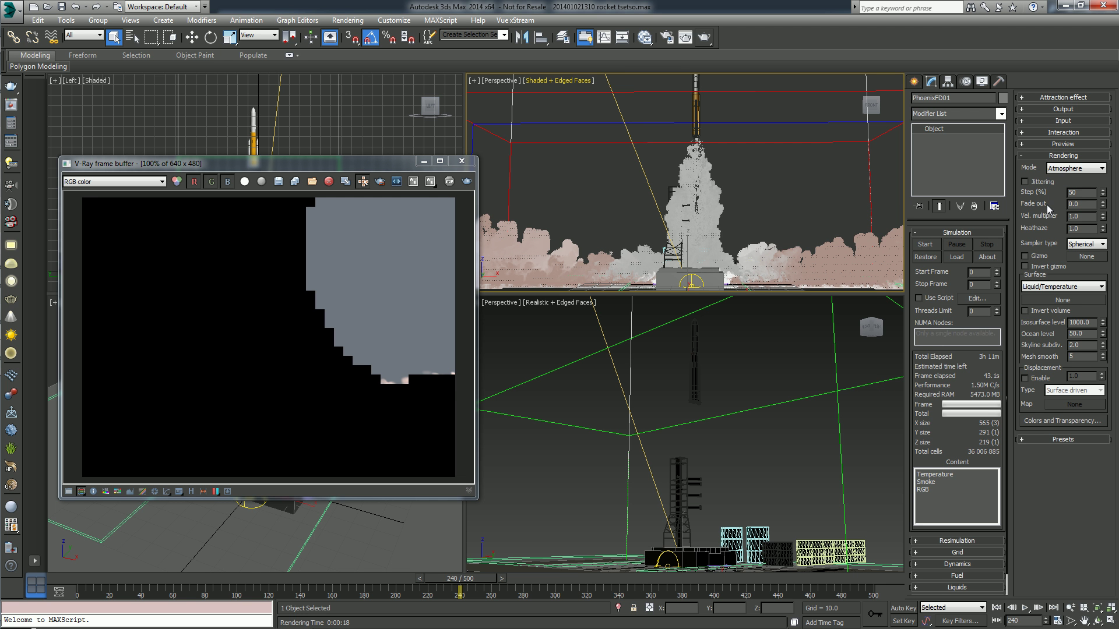
click(1075, 169)
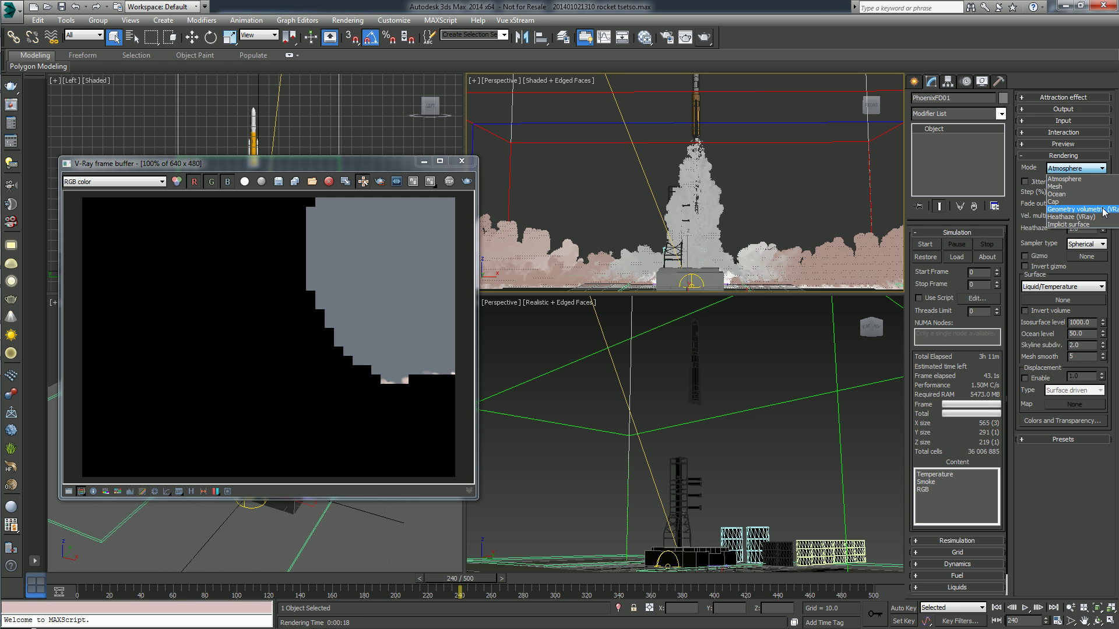
click(1064, 179)
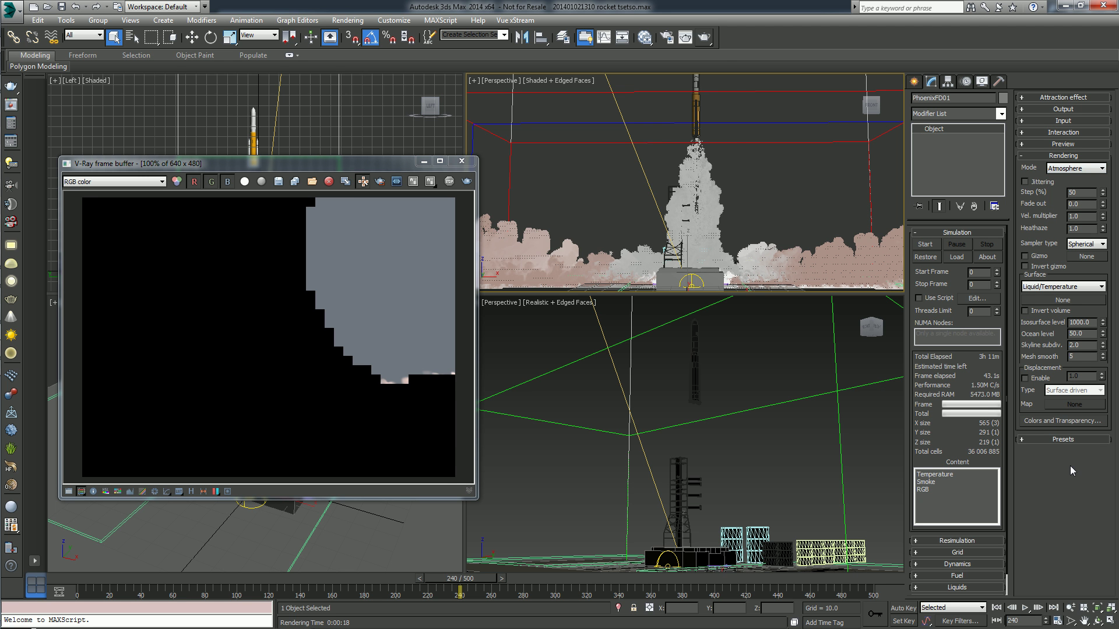
- Raise the Phoenix FD smoke colour Subdiv. reduction from 0.0 to 20.0
click(1062, 420)
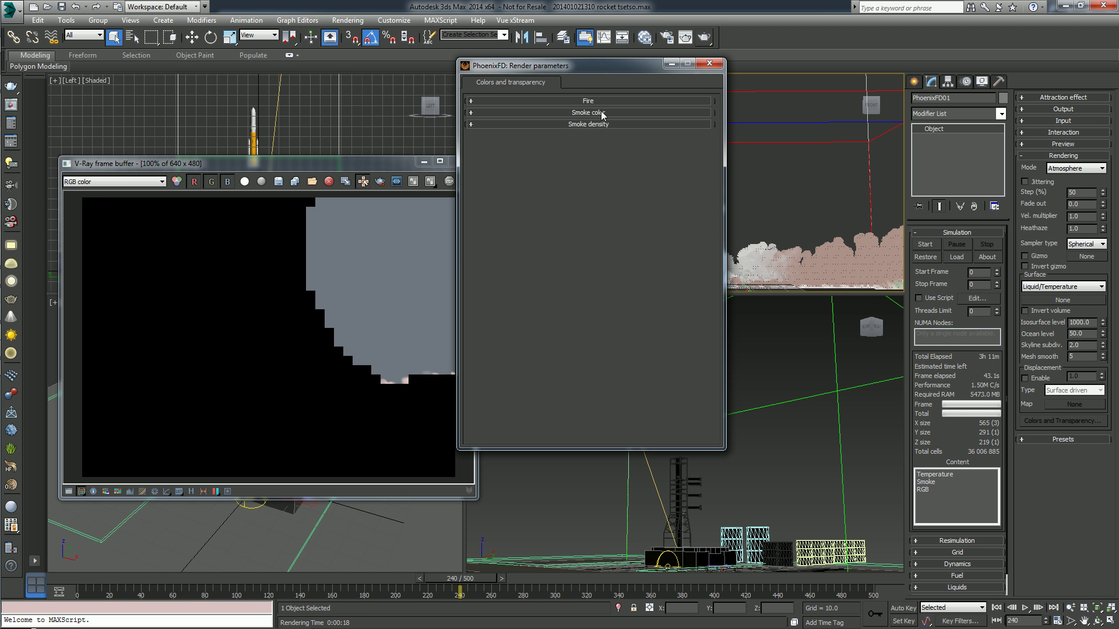
click(602, 113)
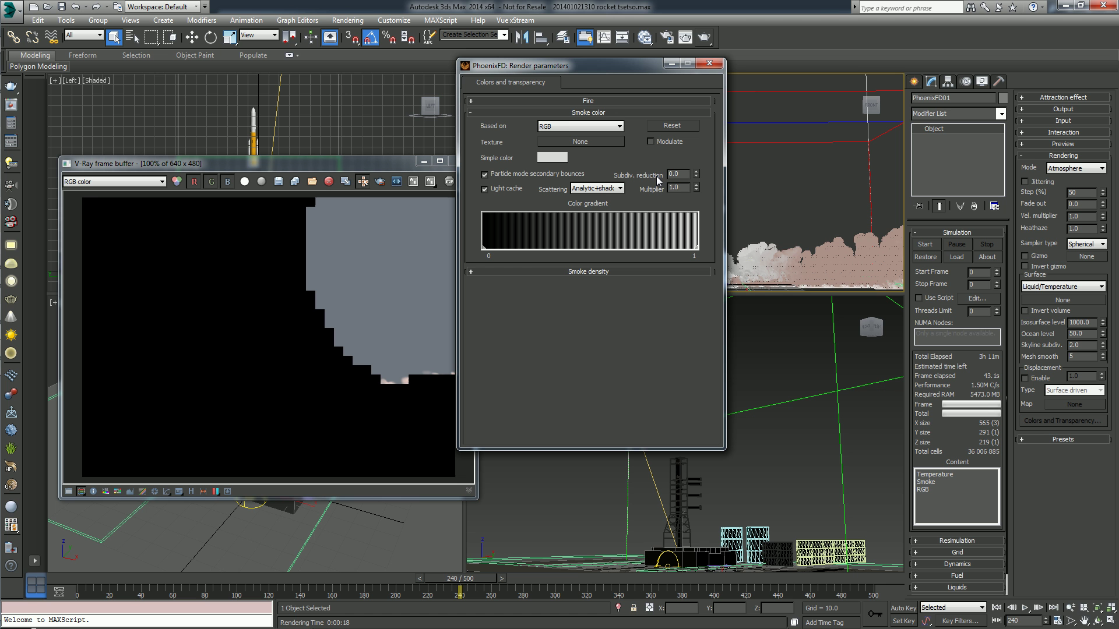
double_click(674, 175)
click(393, 228)
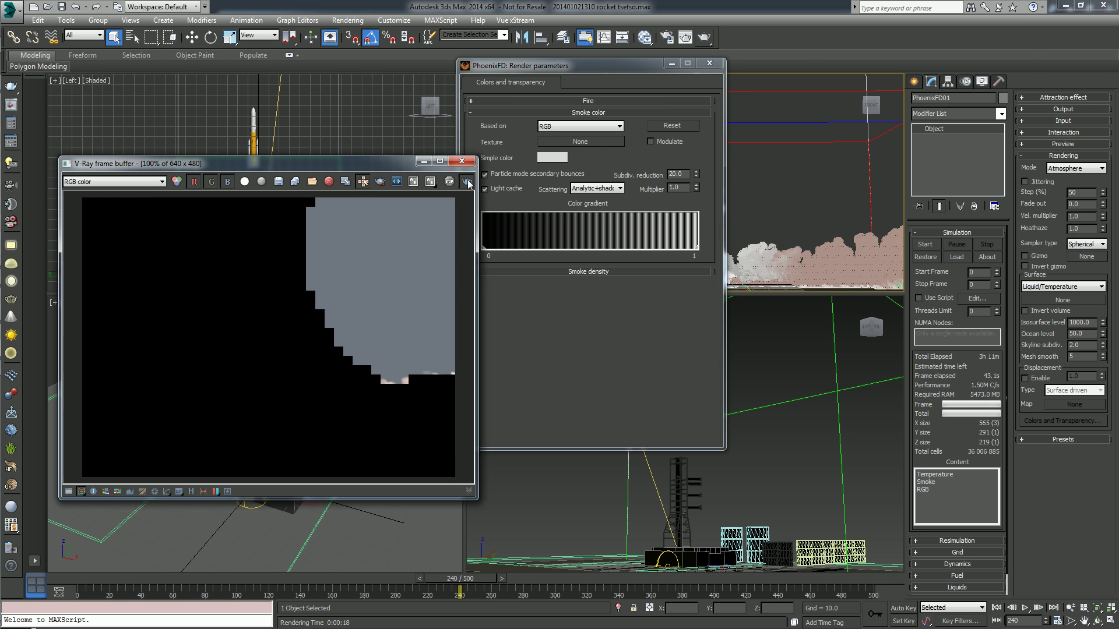
- Re-render frame 240 from the frame buffer, stopping once the rocket and bright smoke appear
click(467, 181)
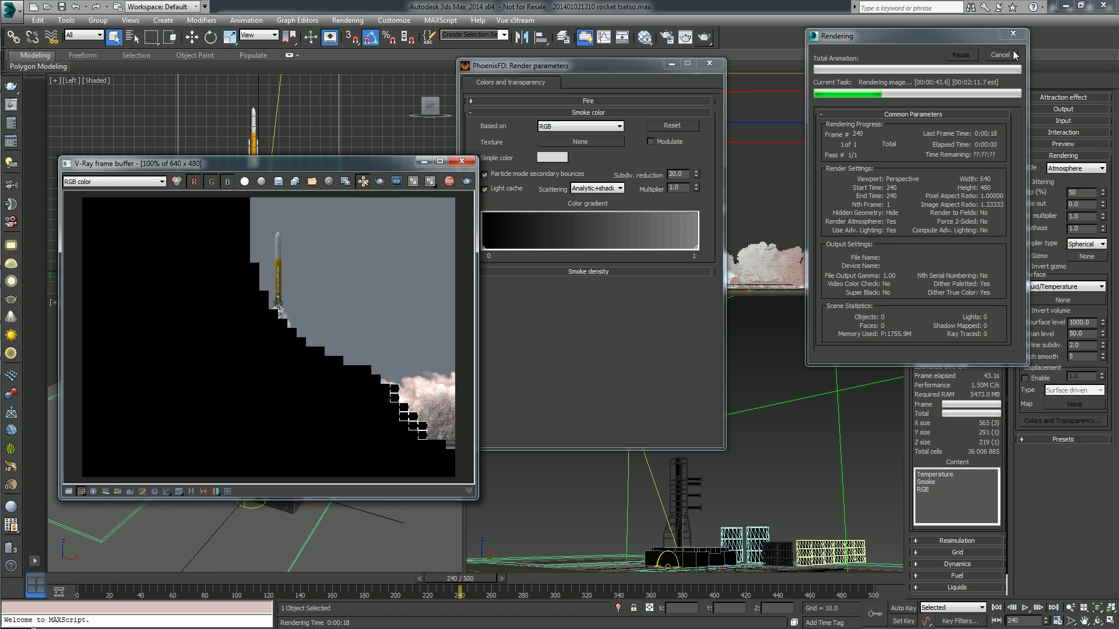
drag(980, 36, 946, 34)
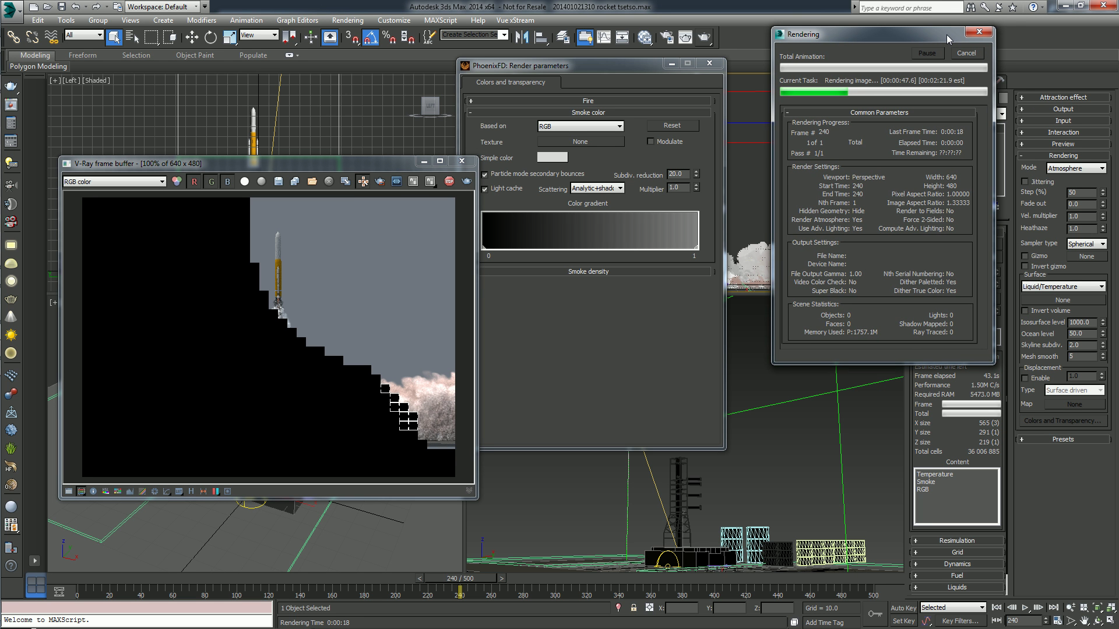
click(976, 56)
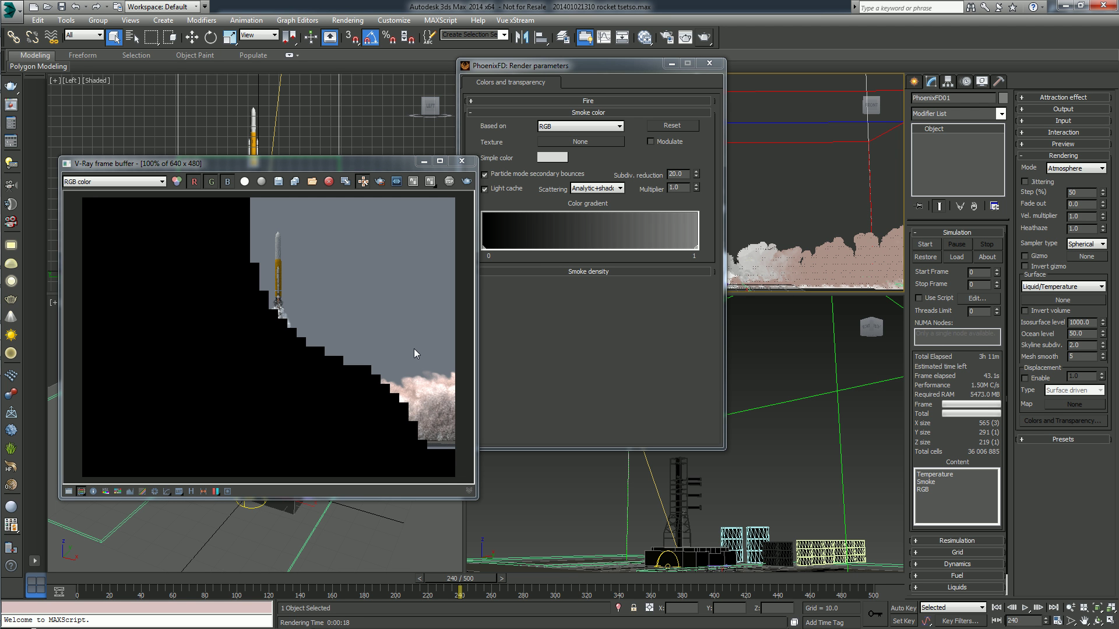
- Change the Phoenix FD Step (%) from 50 to 100 and re-render frame 240
click(1072, 192)
text(100)
key(Return)
key(Return)
click(466, 181)
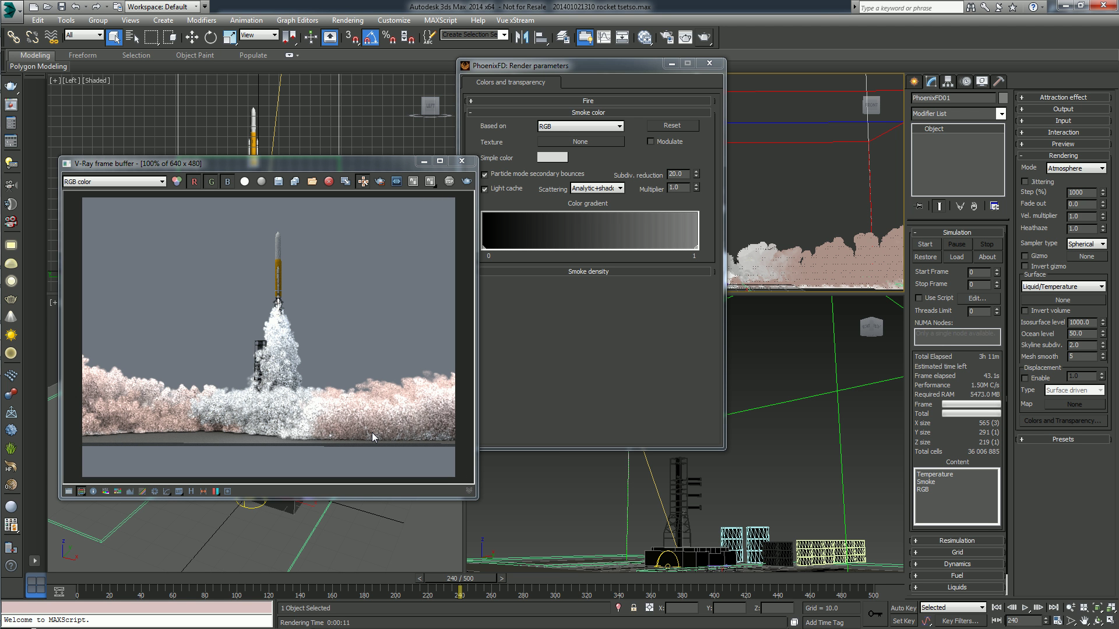
double_click(1087, 190)
click(1084, 194)
double_click(1083, 192)
drag(387, 166, 367, 161)
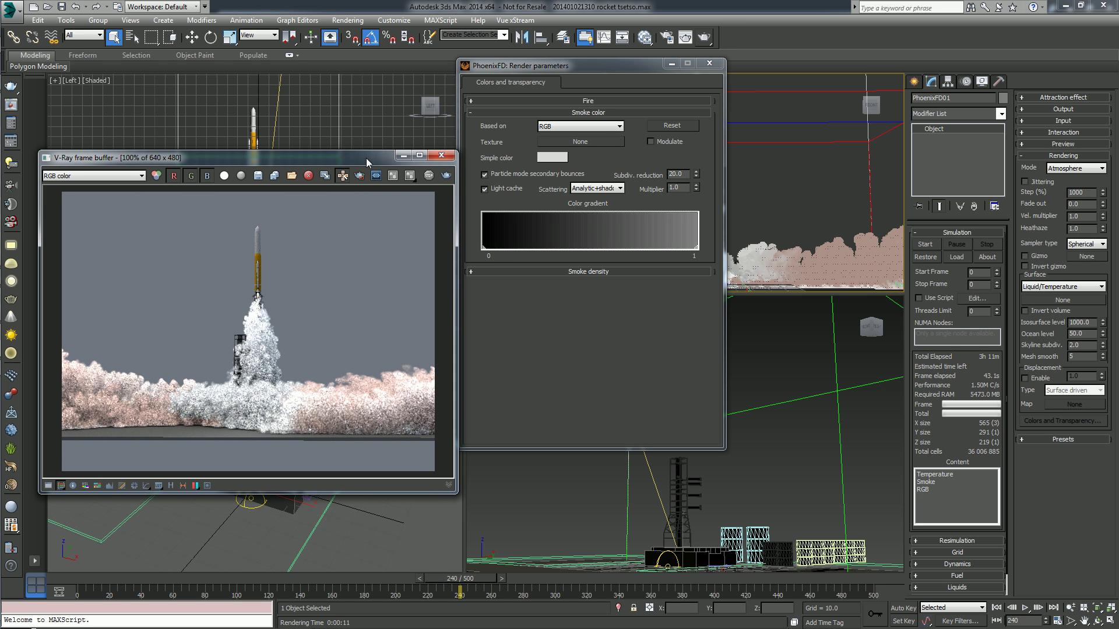
- Collapse the Smoke color section and expand the Phoenix FD Fire settings
click(577, 112)
click(587, 102)
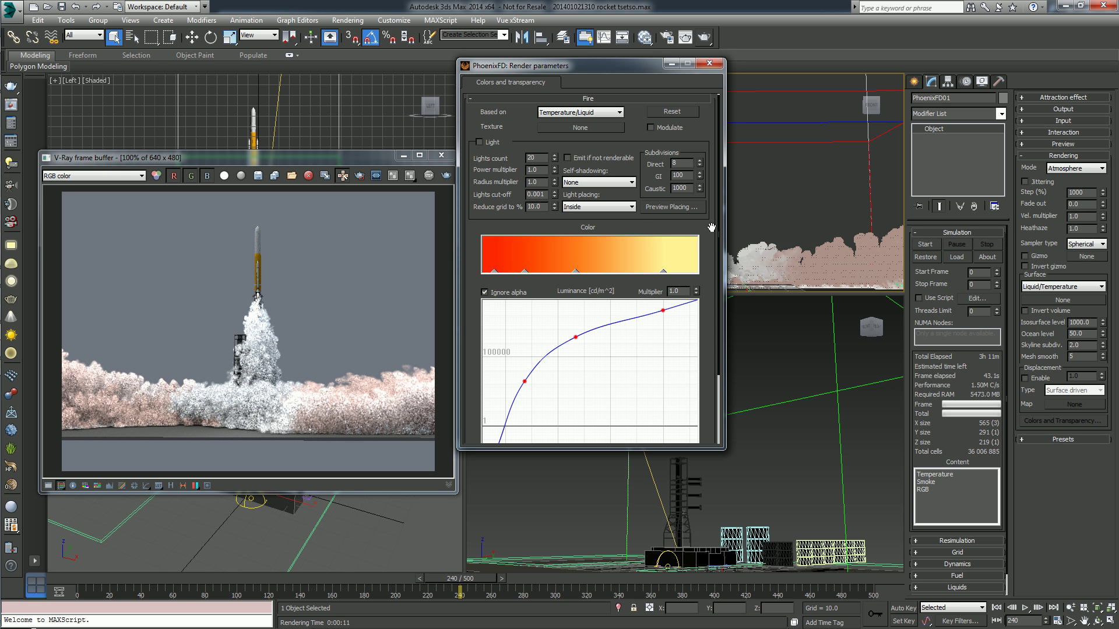
click(587, 184)
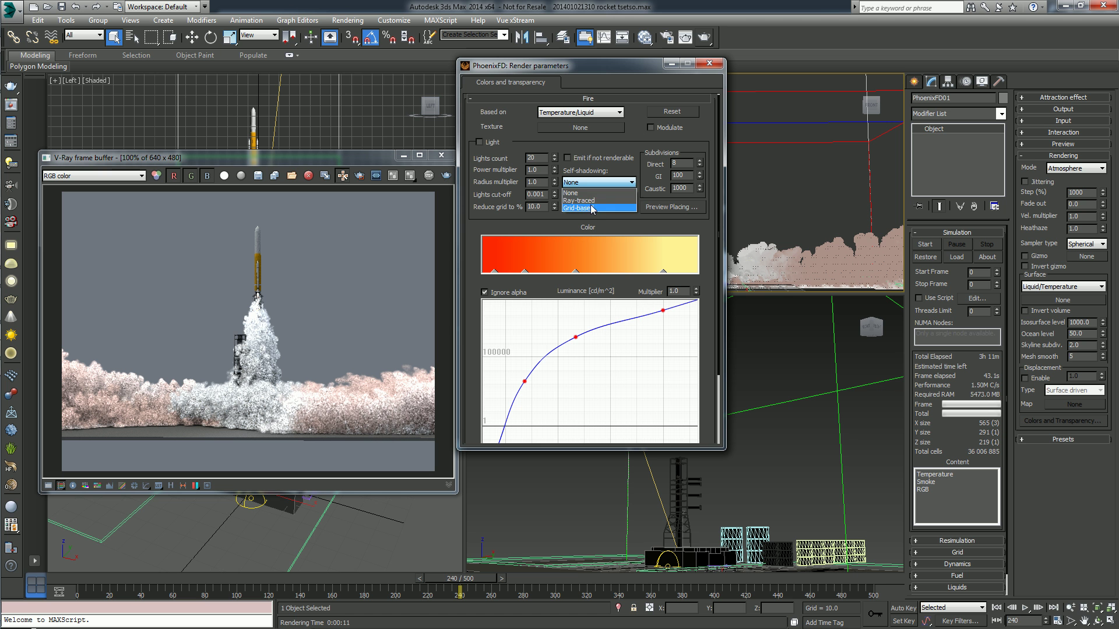
click(533, 229)
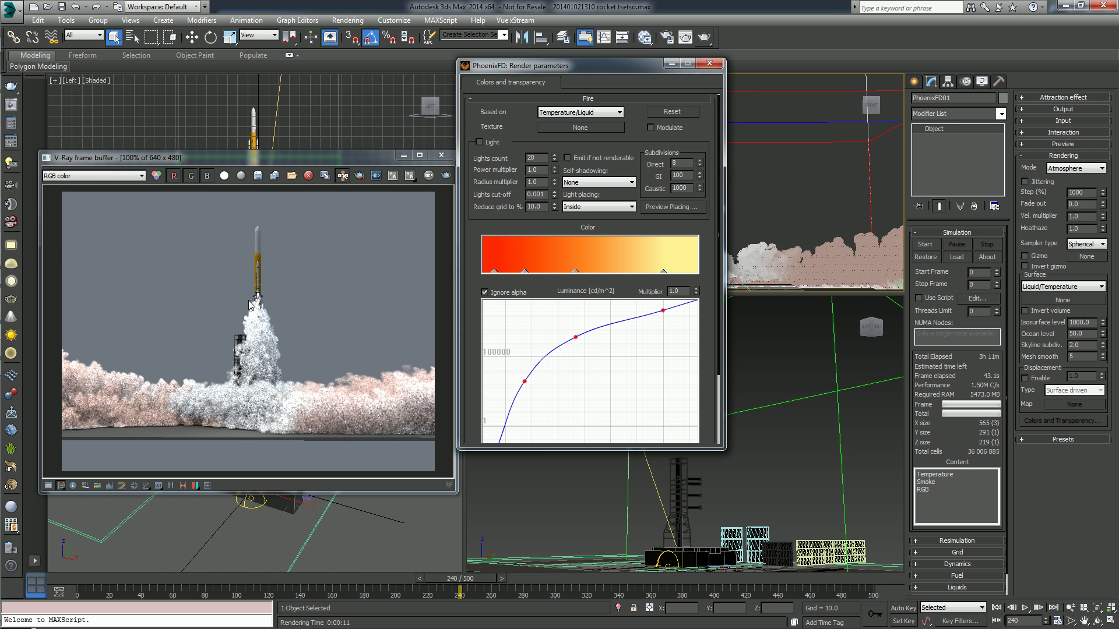
drag(539, 65, 549, 60)
- Enable fire Light with Grid-based self-shadowing and Reduced Grid light placing
click(500, 138)
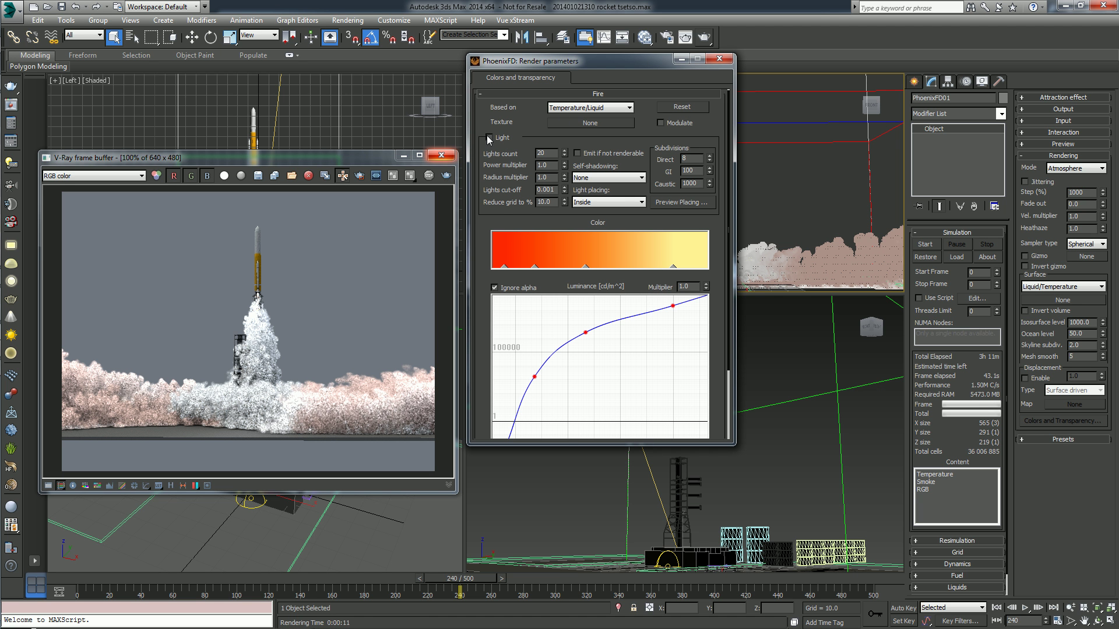
click(586, 180)
click(596, 196)
click(603, 179)
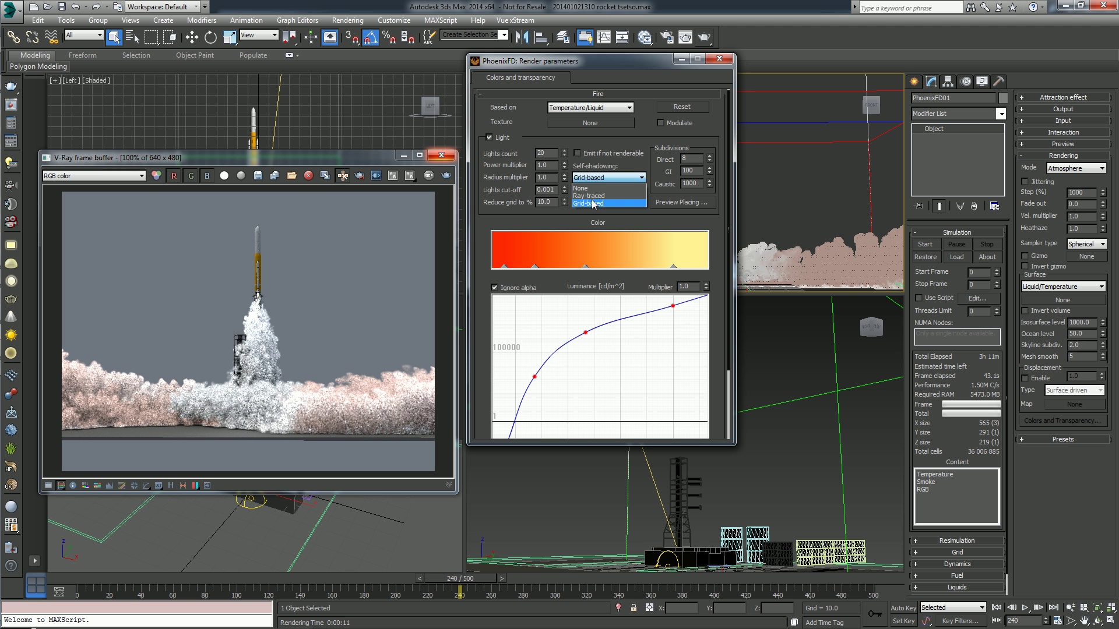
click(609, 204)
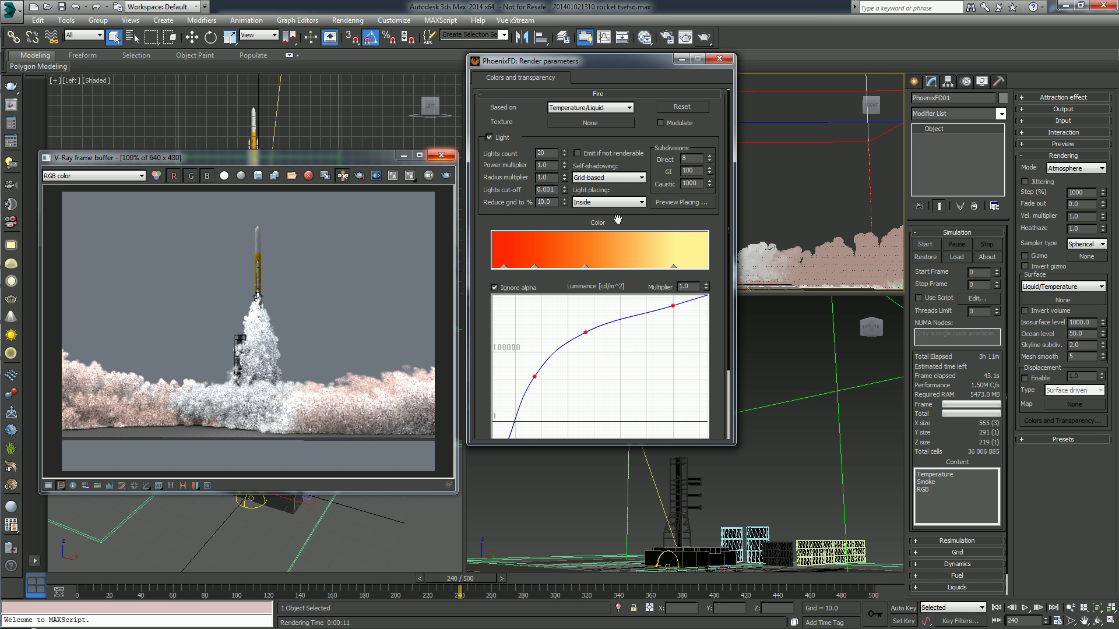
double_click(547, 201)
click(597, 203)
click(598, 227)
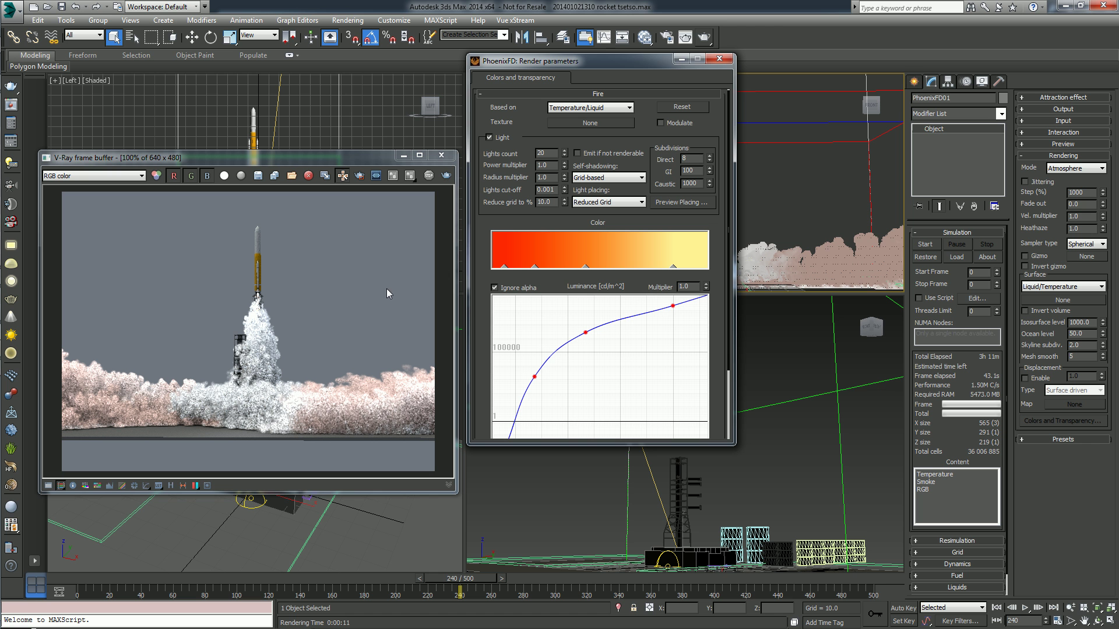
- Cancel the slow self-illumination pass, set Reduce grid to % to 2.0, and re-render frame 240
click(447, 176)
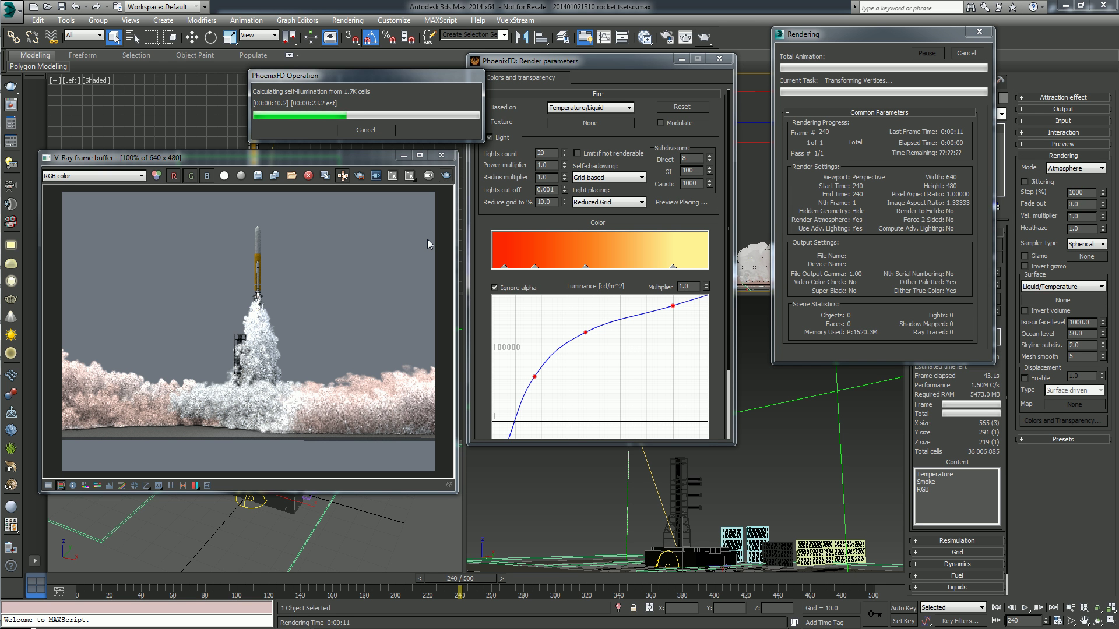
click(365, 130)
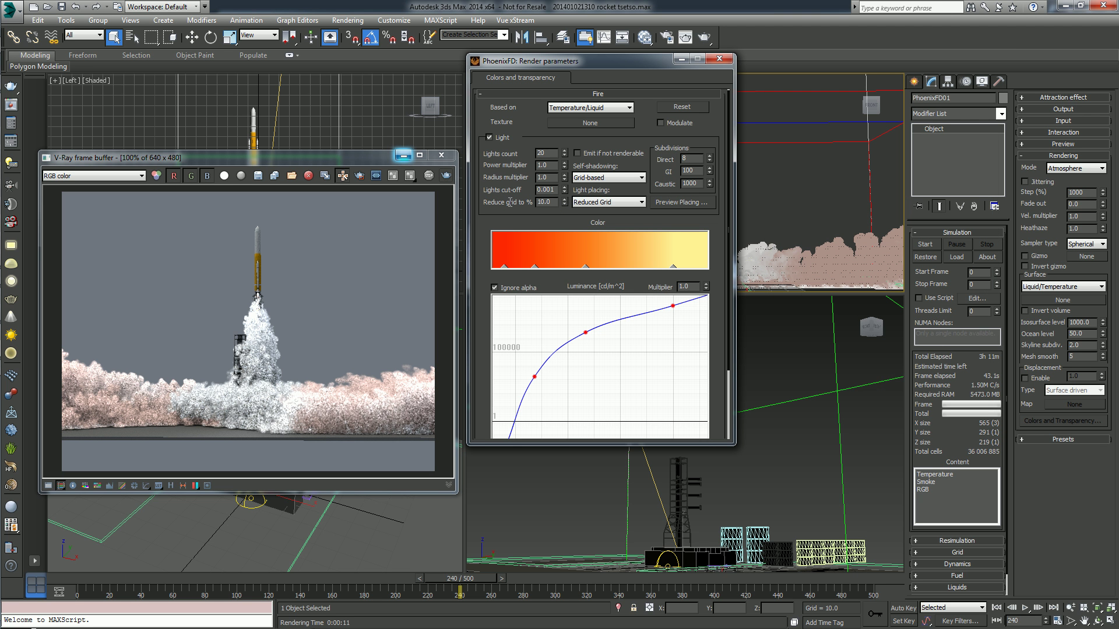
text(2)
key(Return)
key(shift+q)
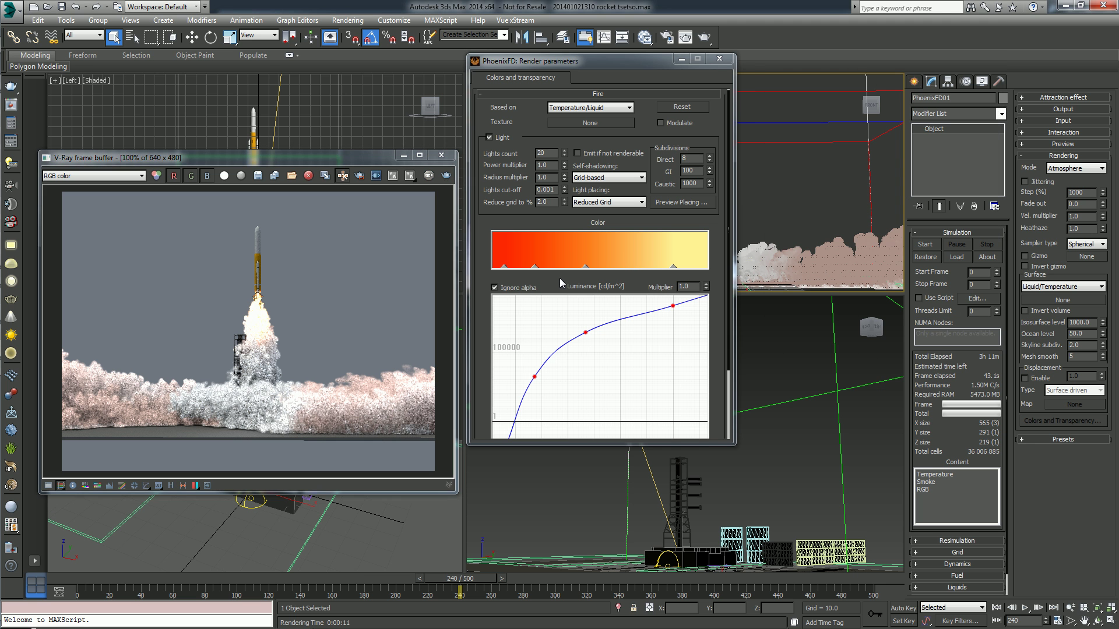
- Raise the fire luminance Multiplier to 15.0 and render frame 240 again
click(697, 287)
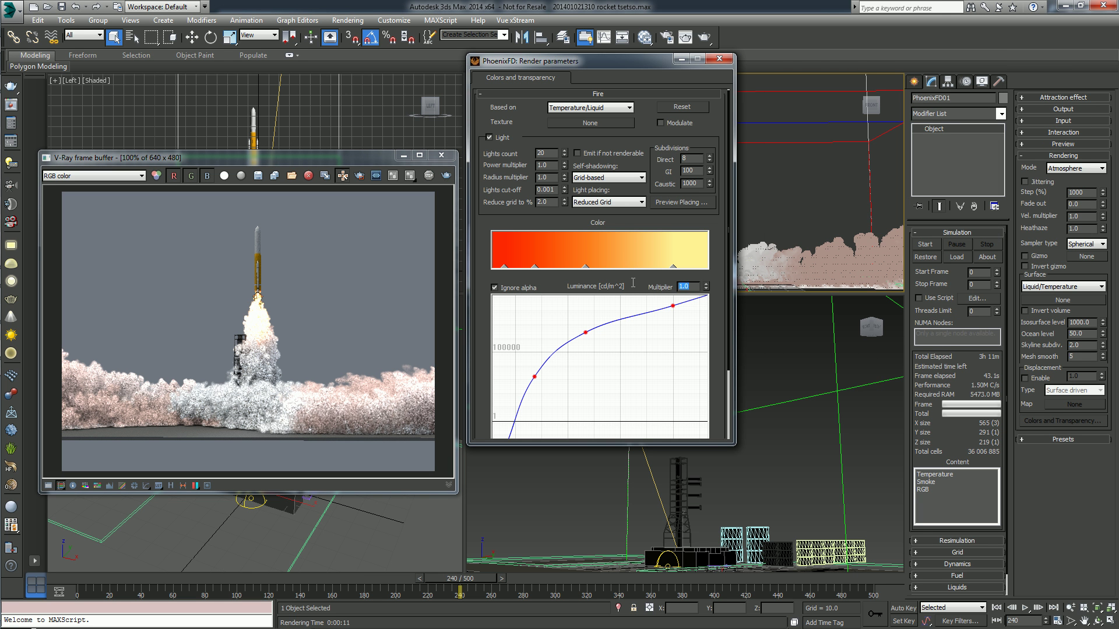
text(15)
key(Return)
key(shift+q)
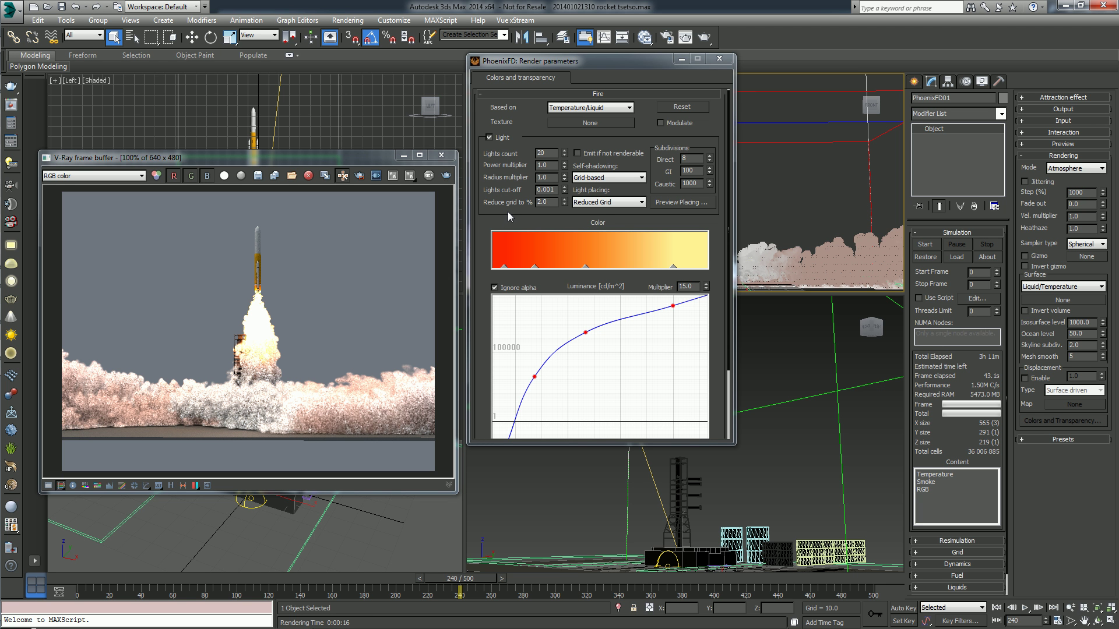
drag(610, 64, 614, 58)
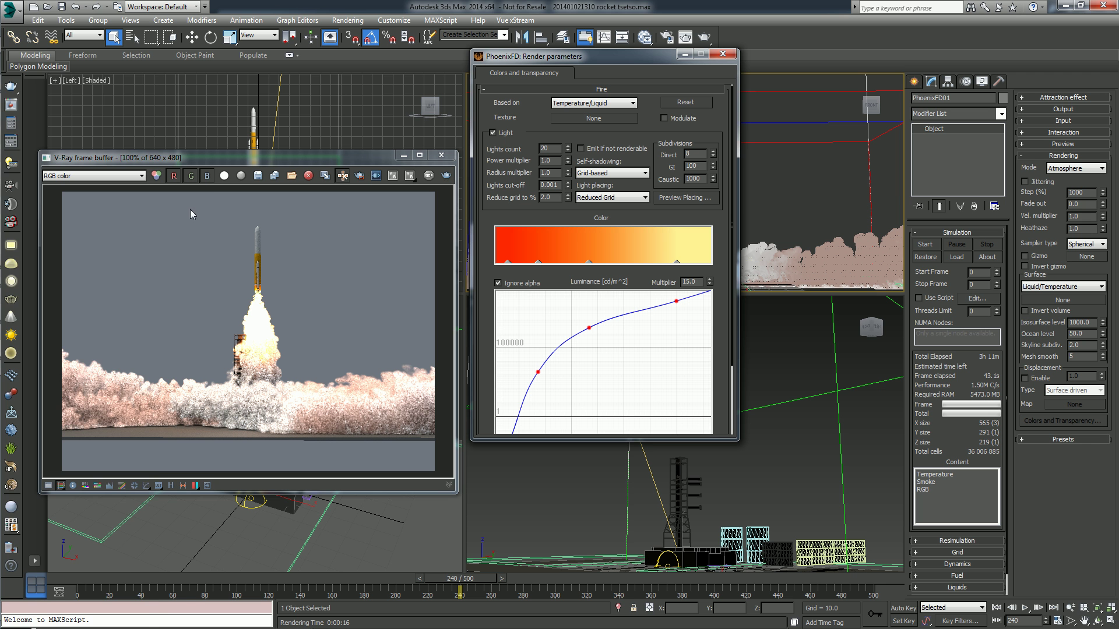
mouse_move(18, 372)
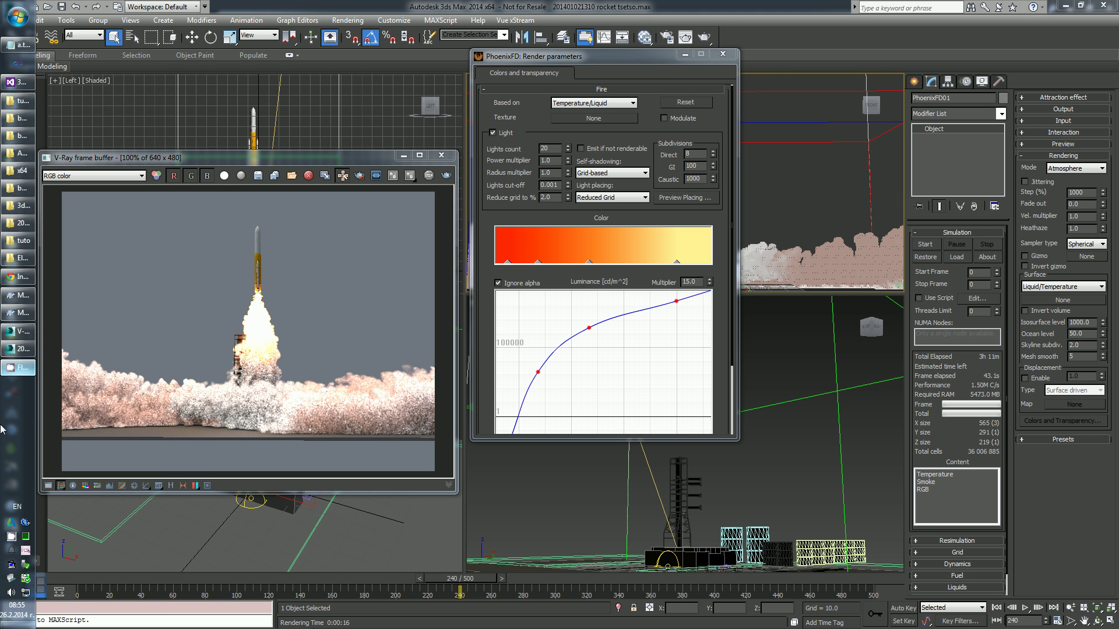
click(11, 538)
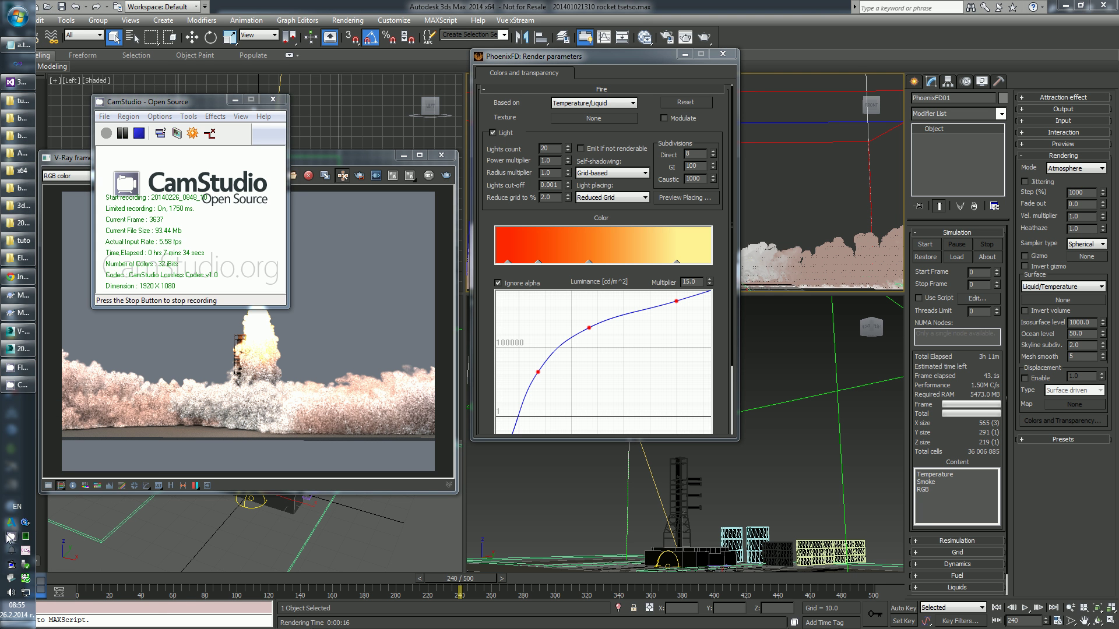